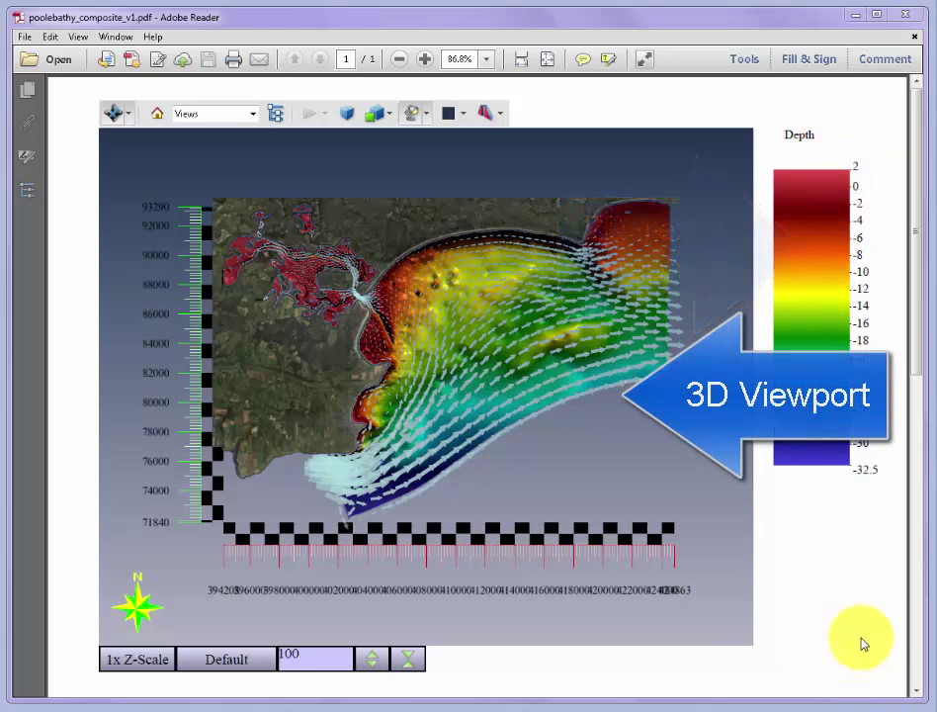
- Rotate and tilt the flat Poole bathymetry map into an oblique perspective
mouse_move(413, 491)
mouse_down()
mouse_move(425, 450)
mouse_move(431, 485)
mouse_move(424, 498)
mouse_move(401, 488)
mouse_up()
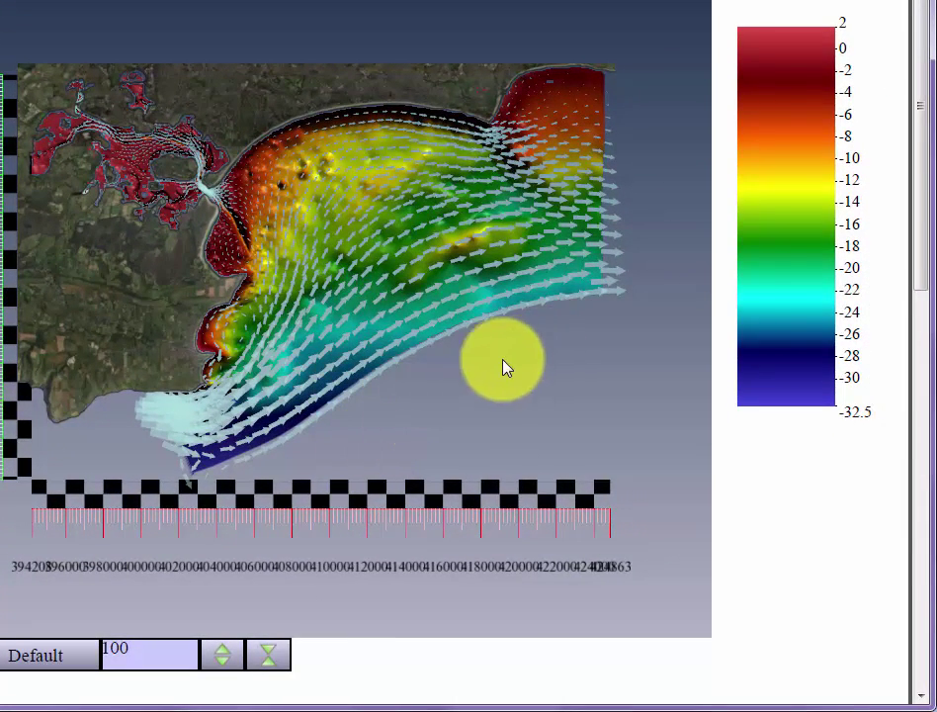
drag(569, 336, 596, 504)
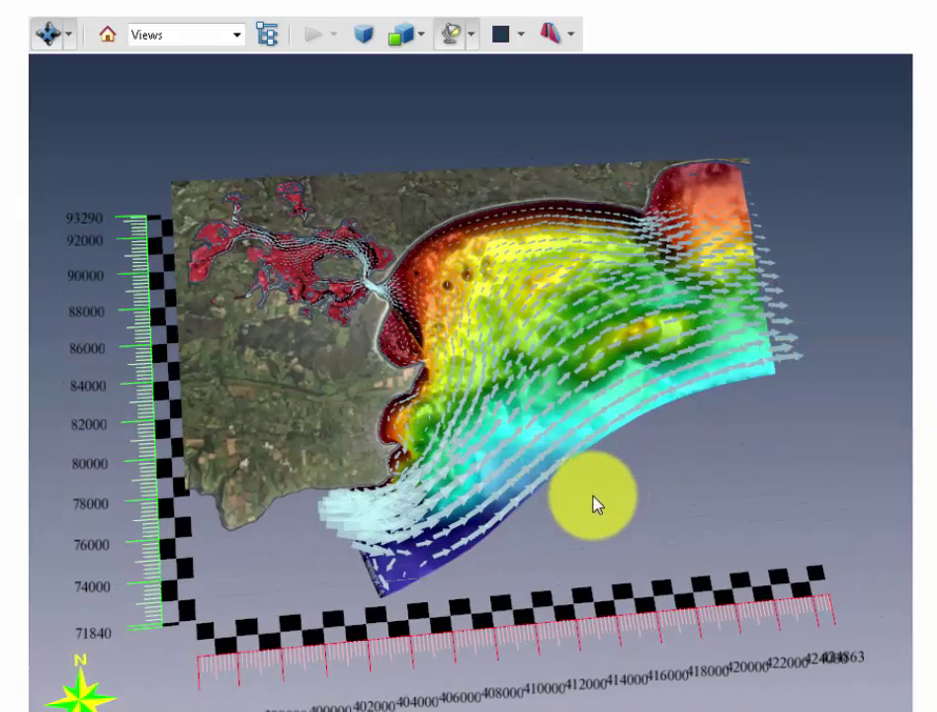
- Zoom in, centre the Poole coastline in view, and tilt the bathymetry into perspective
right_drag(602, 493, 482, 471)
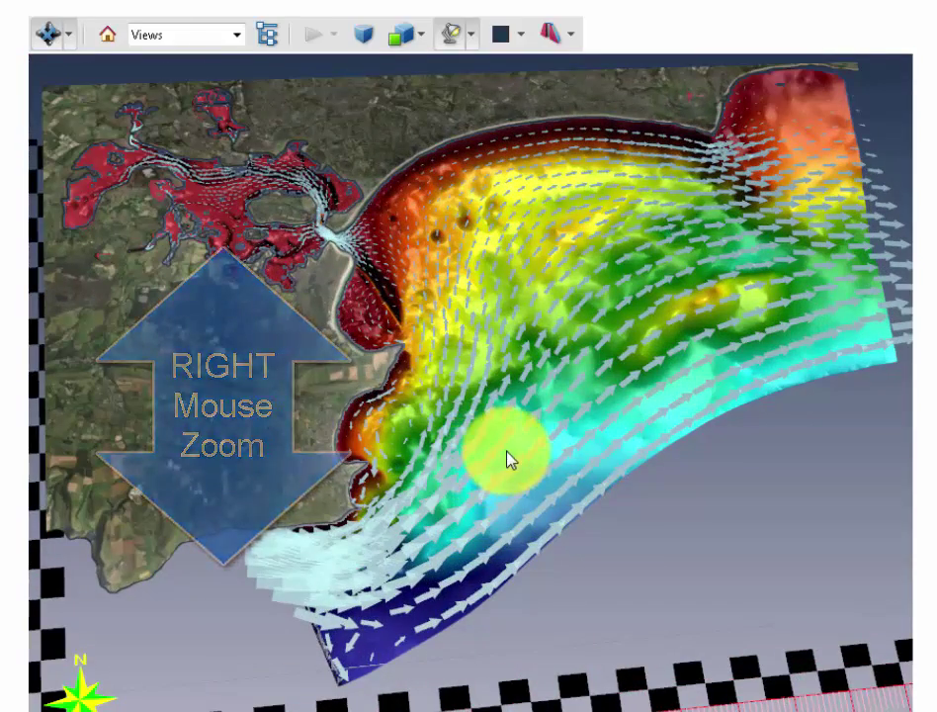
scroll(645, 518, up, 2)
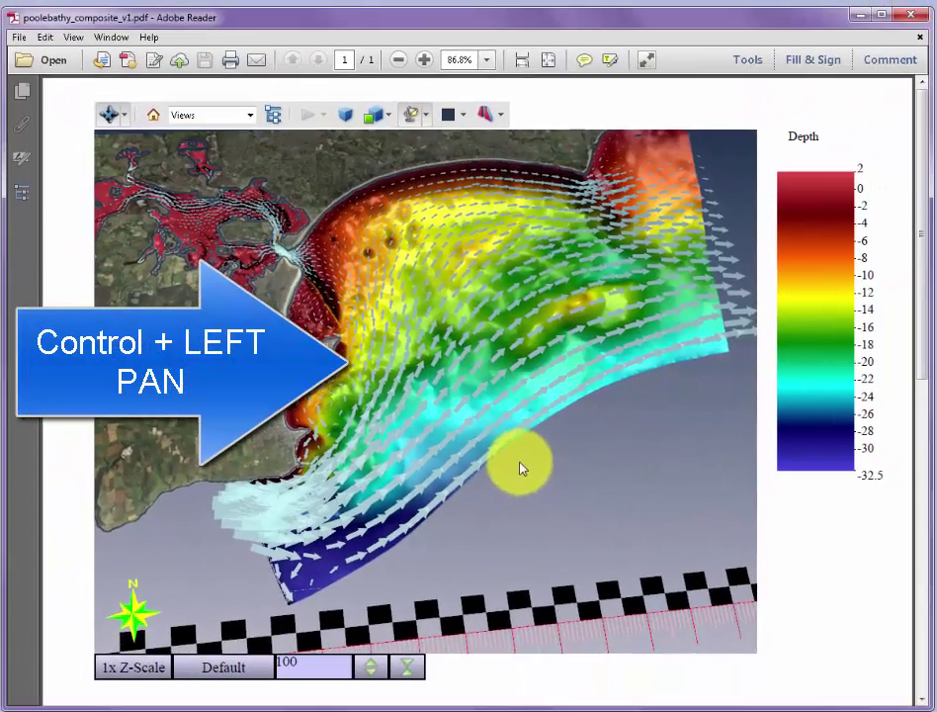
ctrl+drag(598, 500, 528, 487)
ctrl+drag(469, 451, 525, 457)
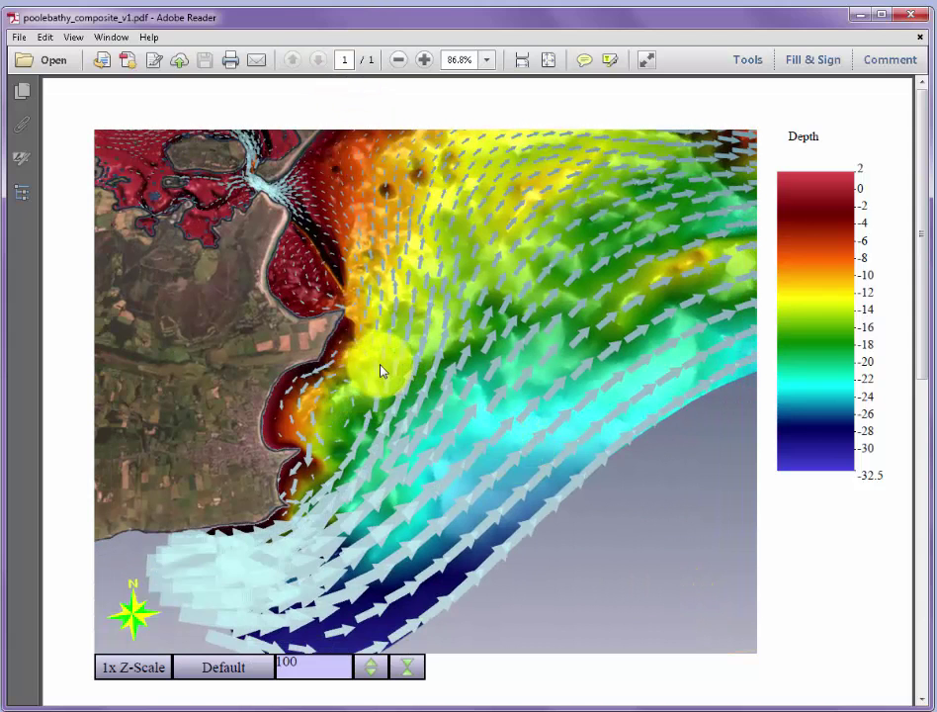
drag(376, 387, 381, 311)
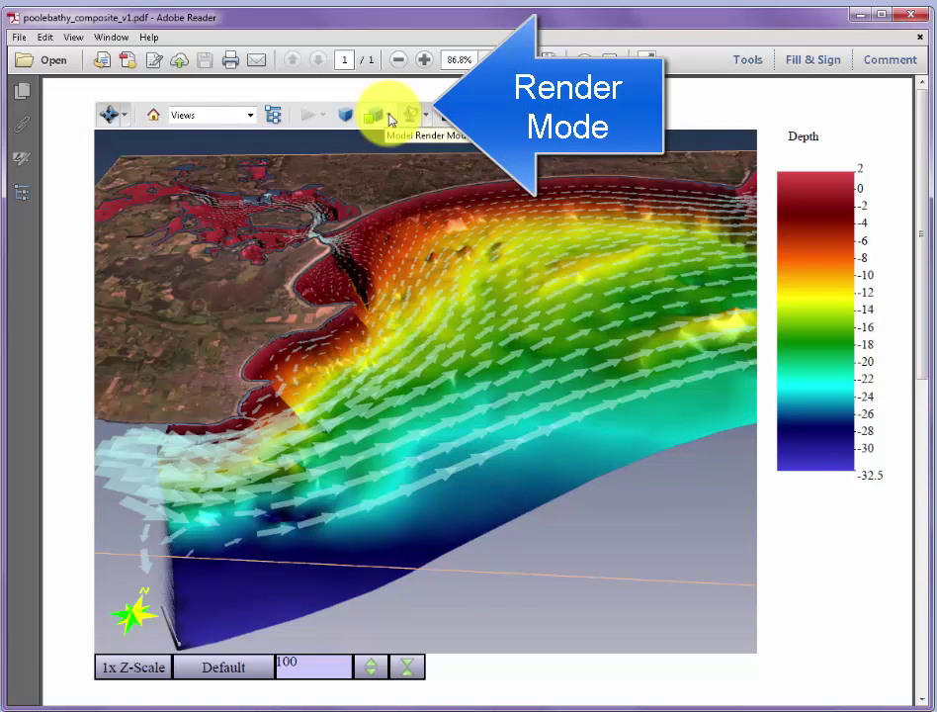
- Switch the render mode to Shaded Illustration and rotate the terrain to see outlined arrows
scroll(408, 202, up, 3)
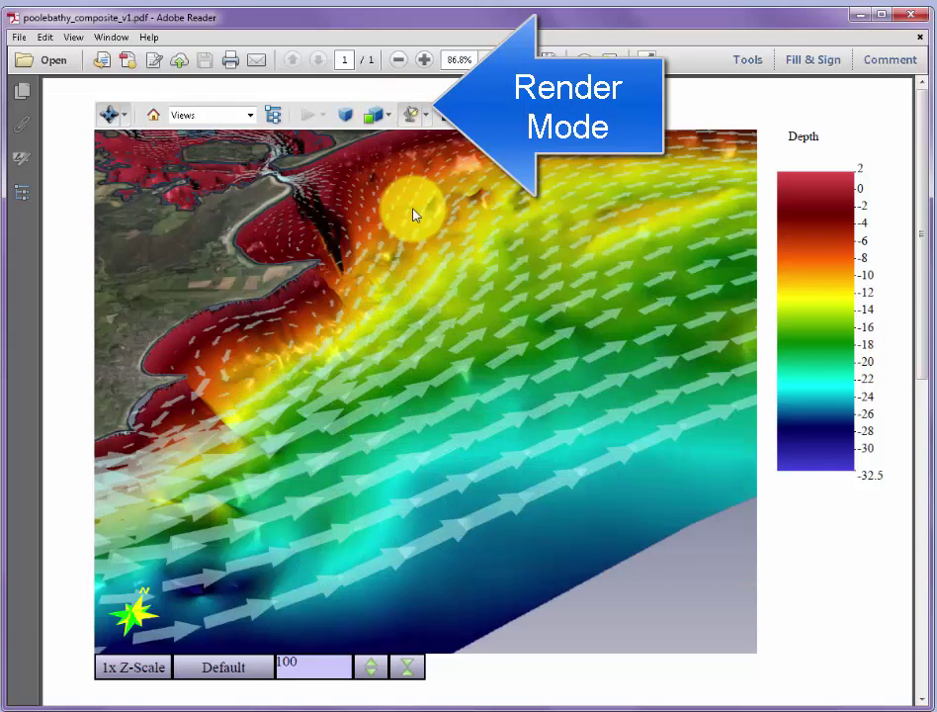
click(390, 118)
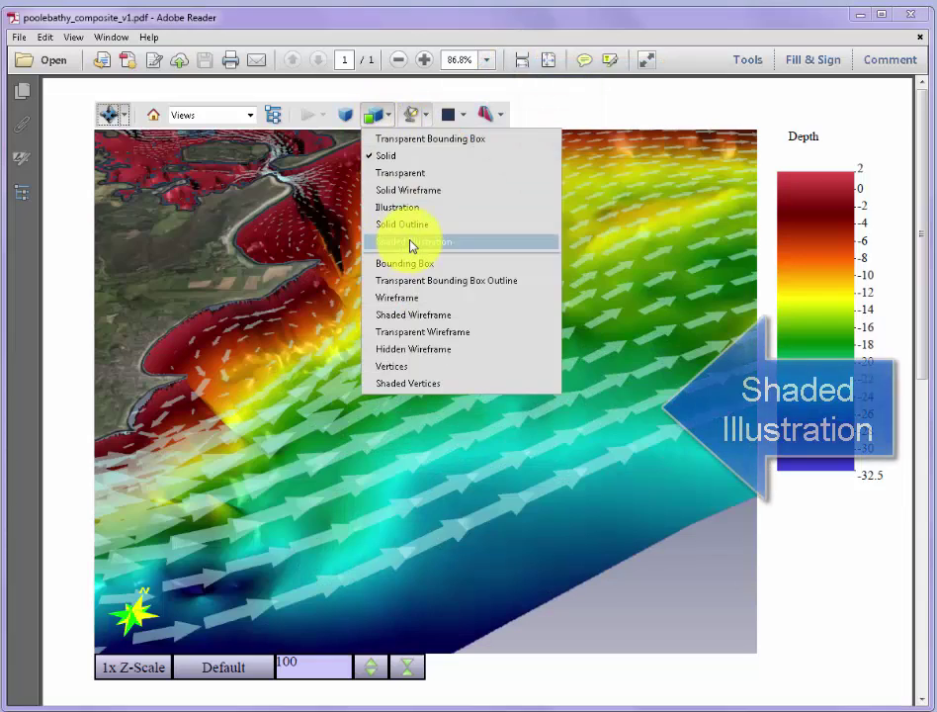
click(412, 244)
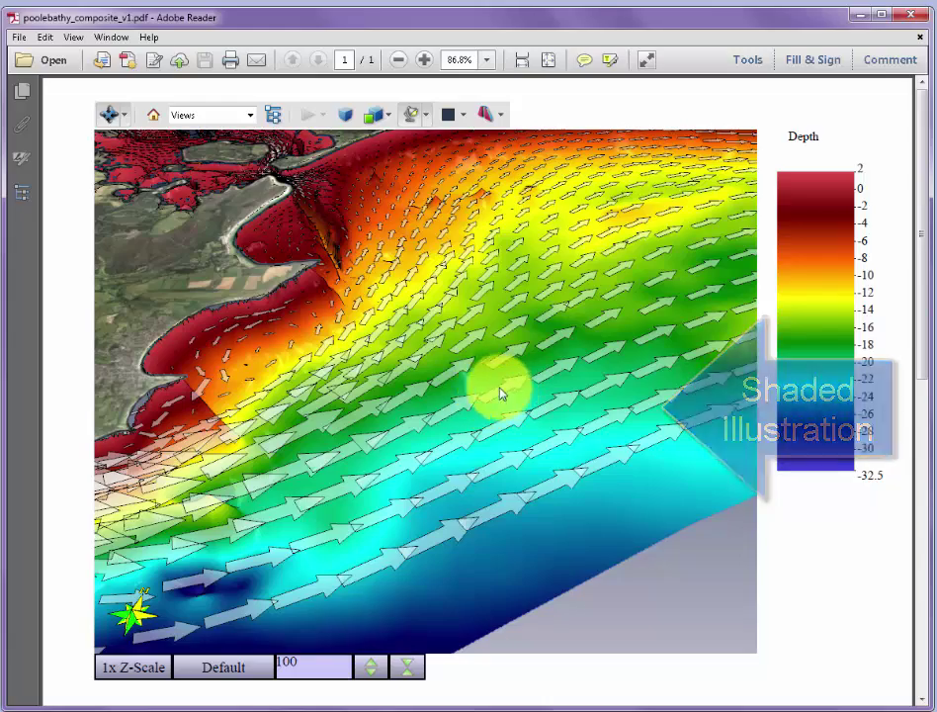
drag(459, 427, 386, 133)
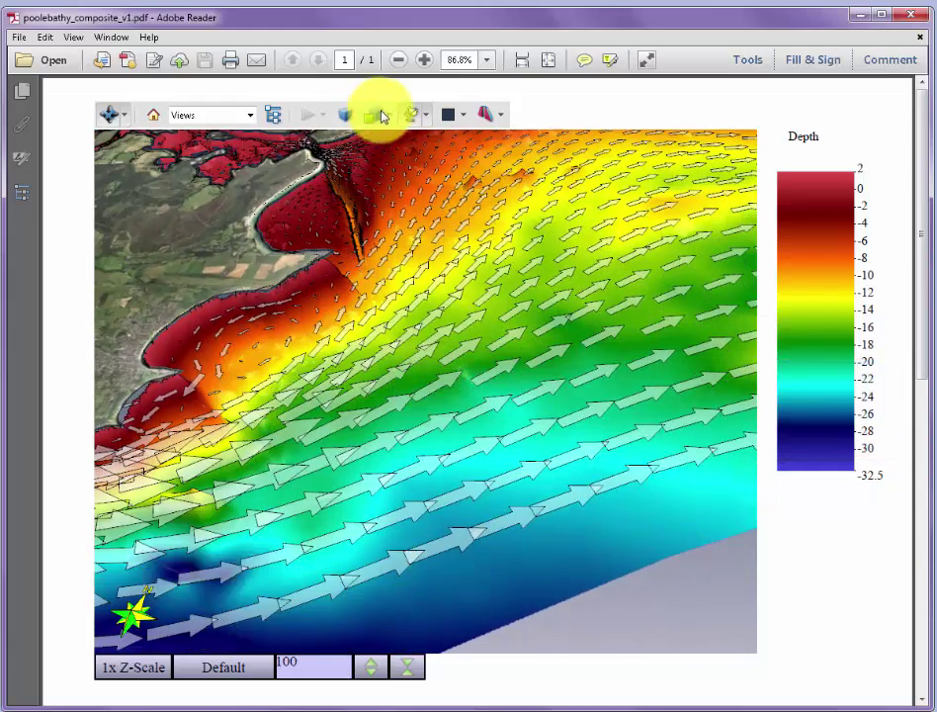
- Switch to Solid Wireframe rendering and tilt the terrain to a low-angle perspective
click(390, 115)
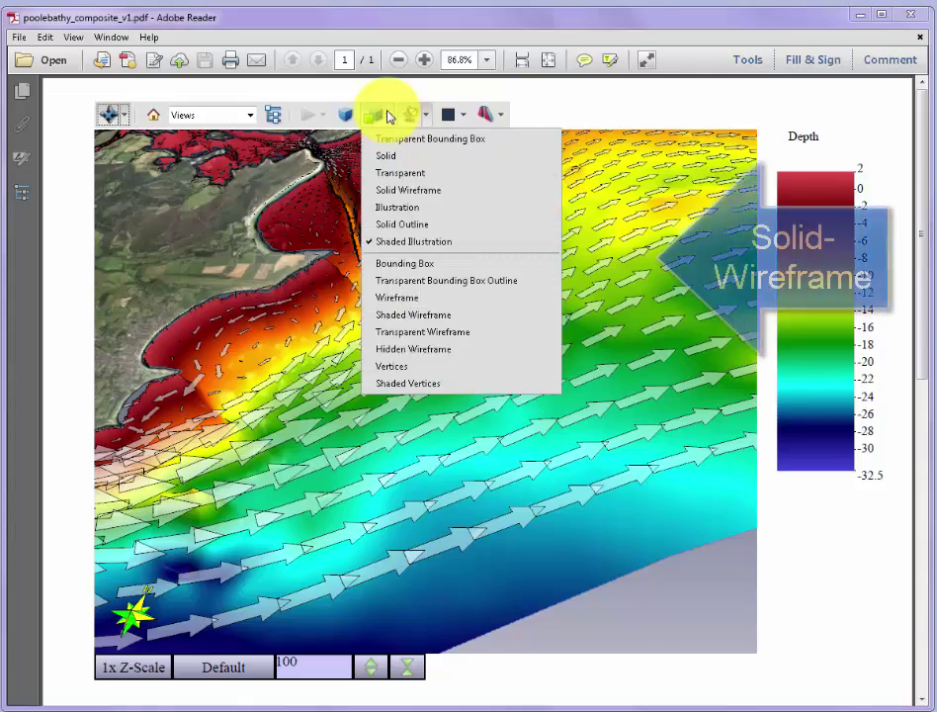
click(412, 194)
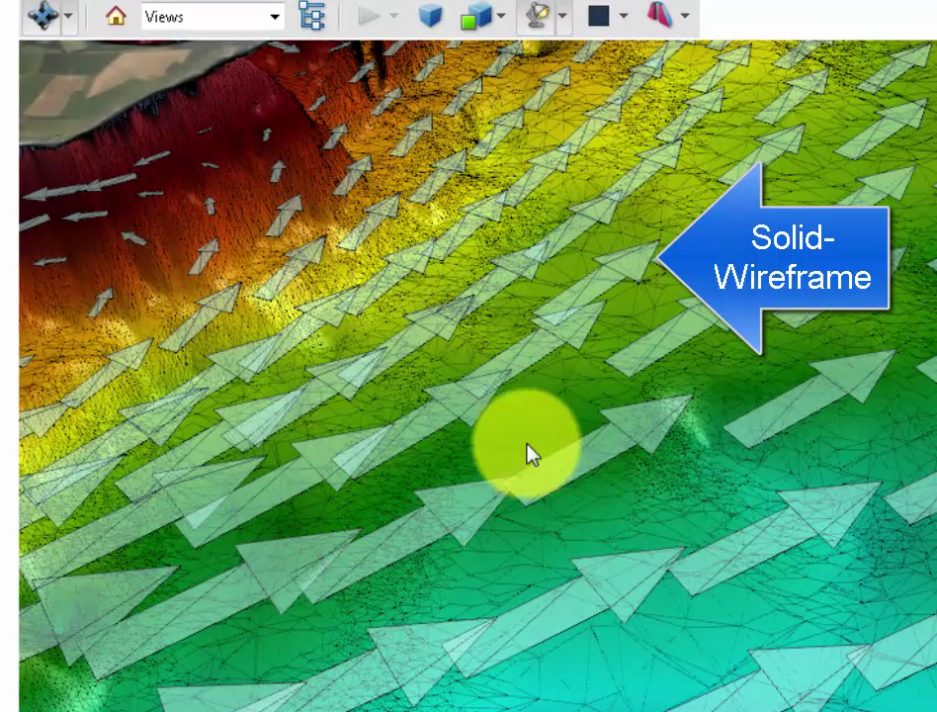
drag(515, 444, 605, 484)
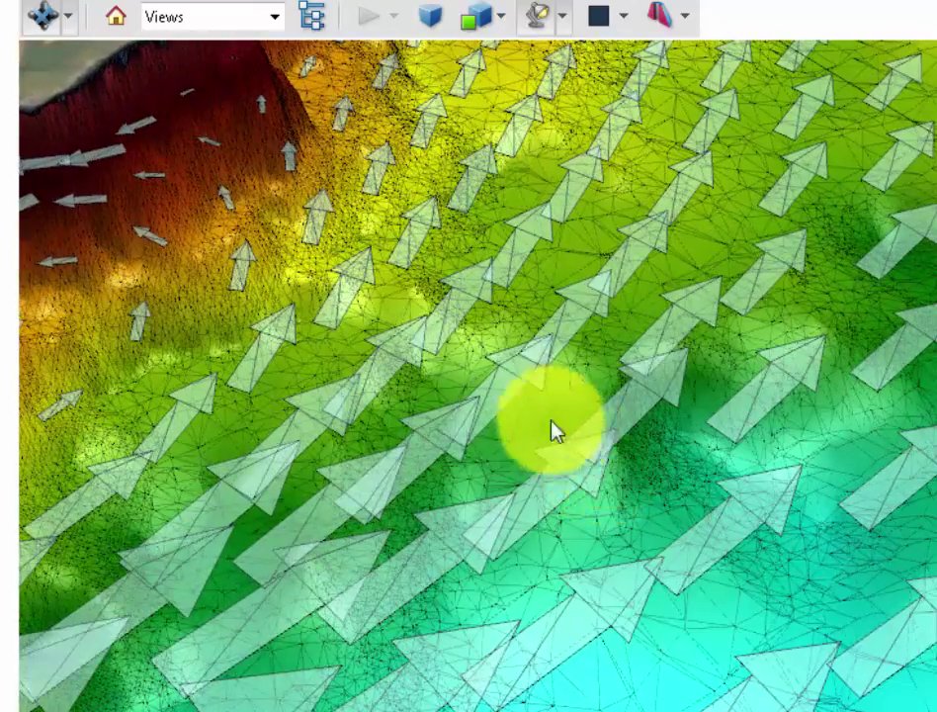
scroll(560, 439, down, 3)
drag(571, 584, 222, 132)
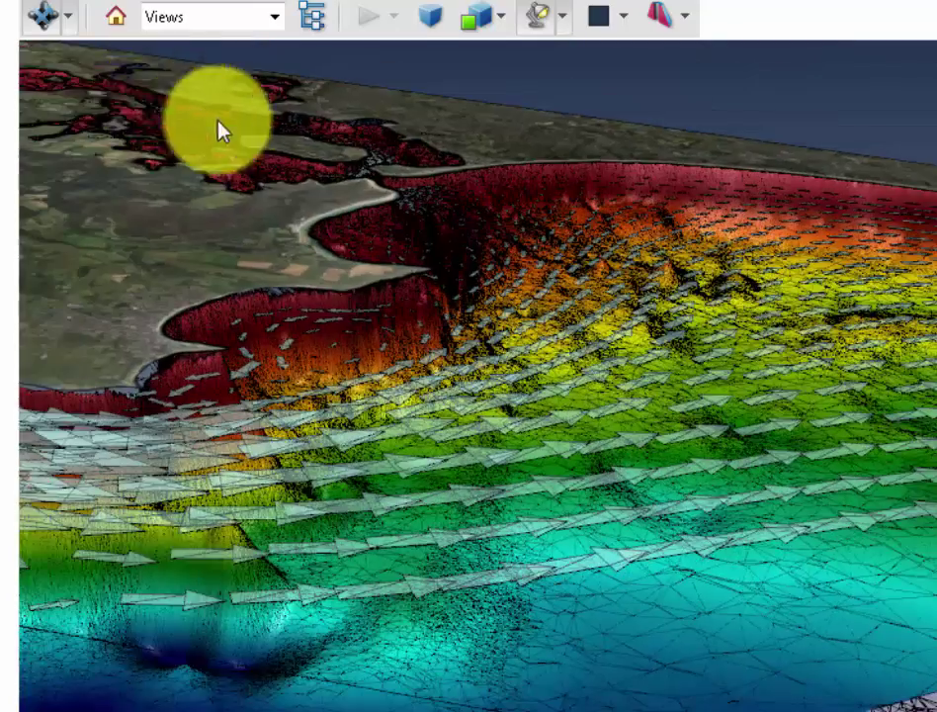
- Reset to the home view, then zoom into the harbour entrance region and tilt it
click(116, 17)
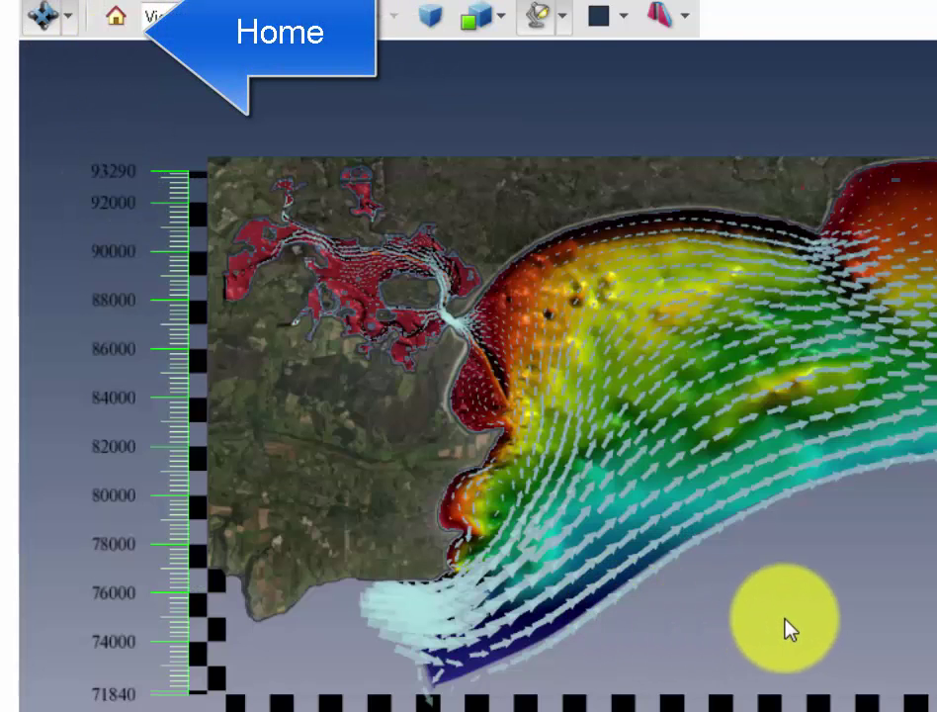
scroll(788, 626, up, 3)
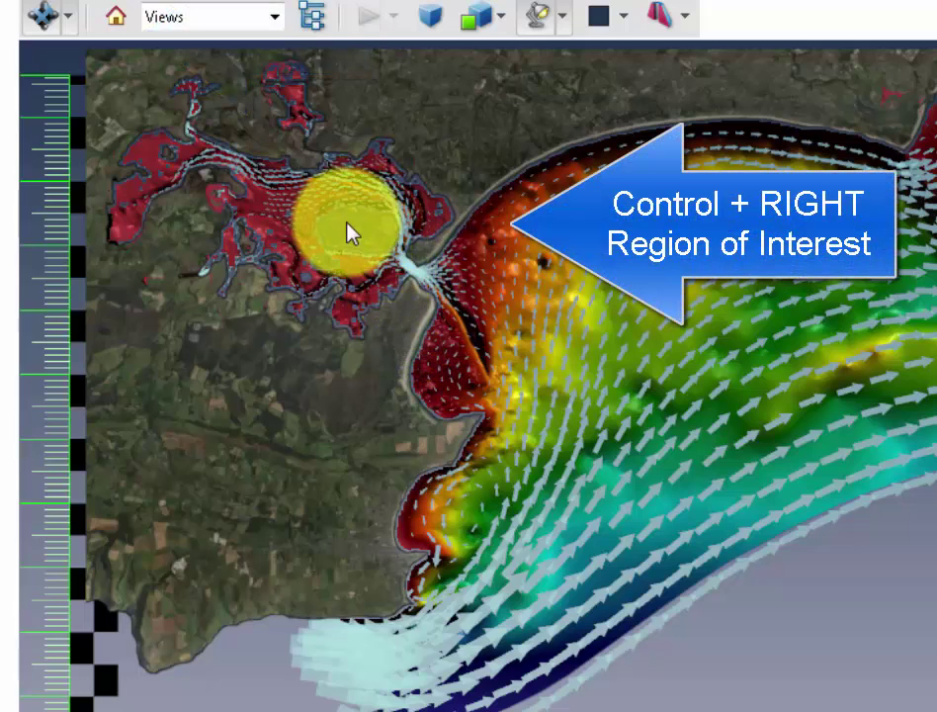
ctrl+right_drag(350, 220, 570, 393)
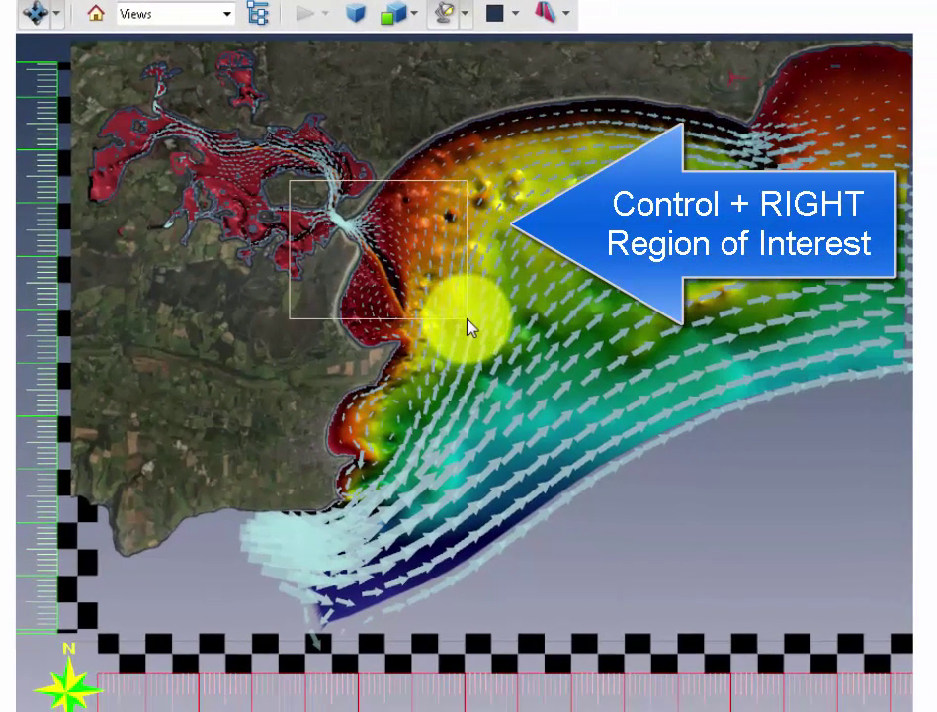
mouse_move(471, 327)
ctrl+right_down()
mouse_move(463, 310)
mouse_move(444, 320)
mouse_move(455, 315)
ctrl+right_up()
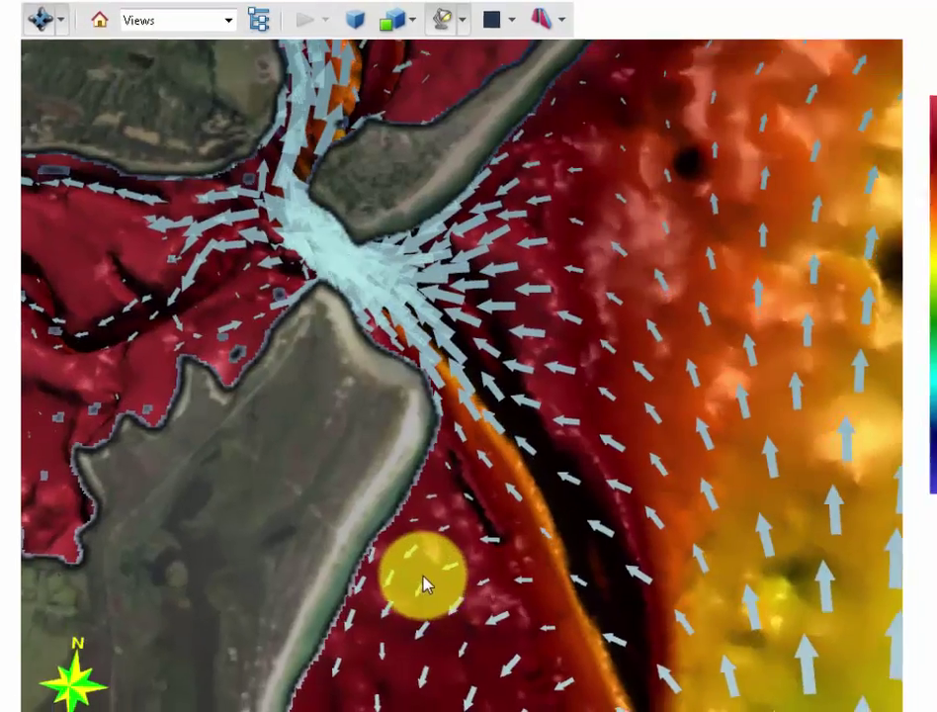
drag(425, 583, 303, 274)
- Reset the model and show the Model Tree with TidalVectors, Bathymetry and GoogleEarthLand collapsed
click(152, 112)
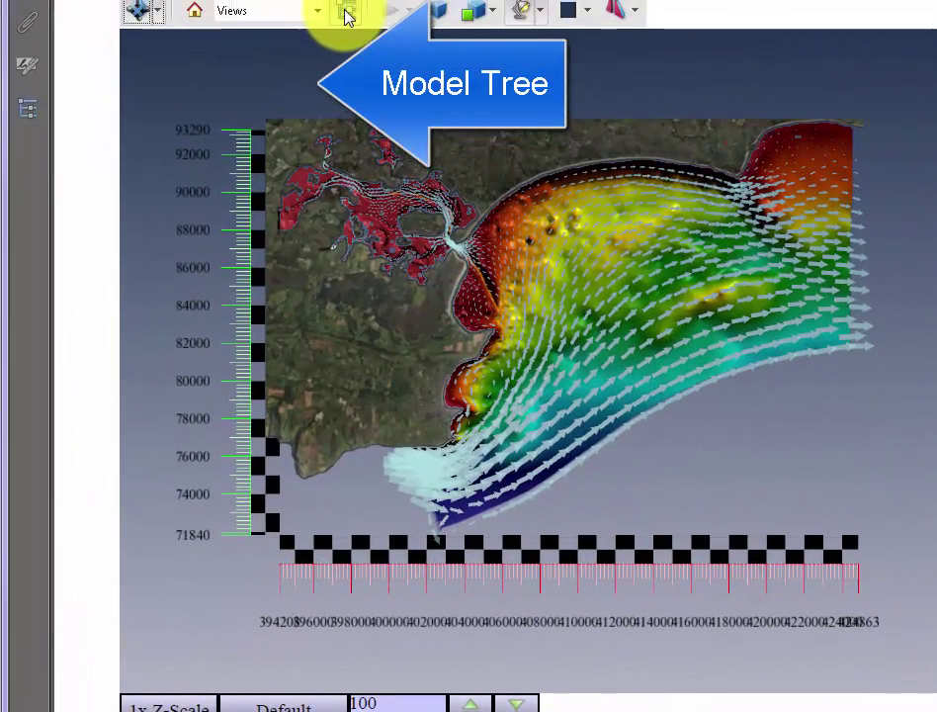
click(346, 17)
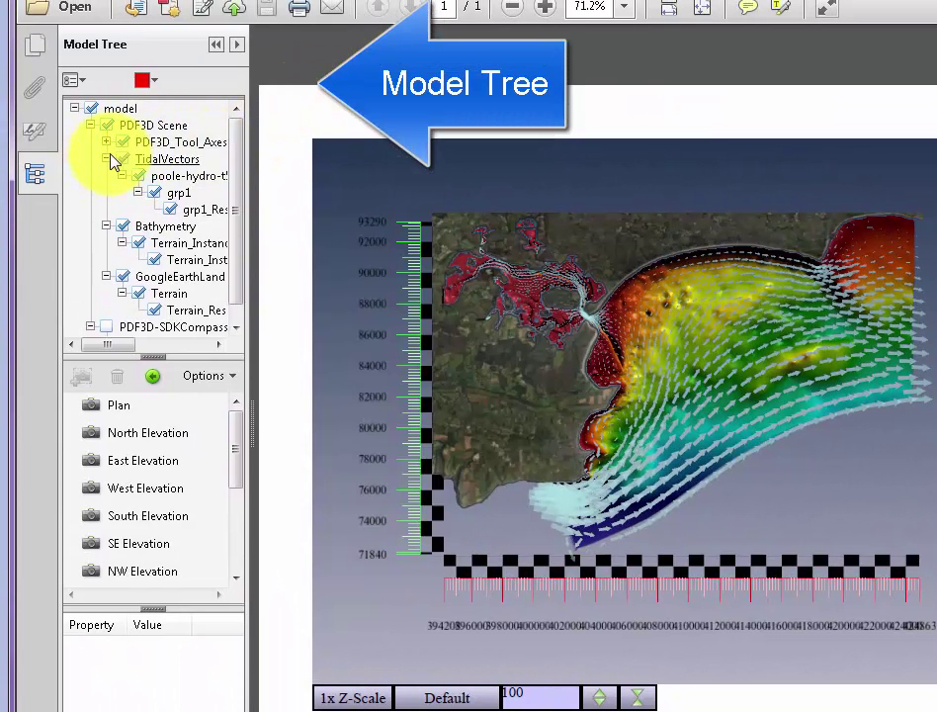
click(106, 158)
click(106, 175)
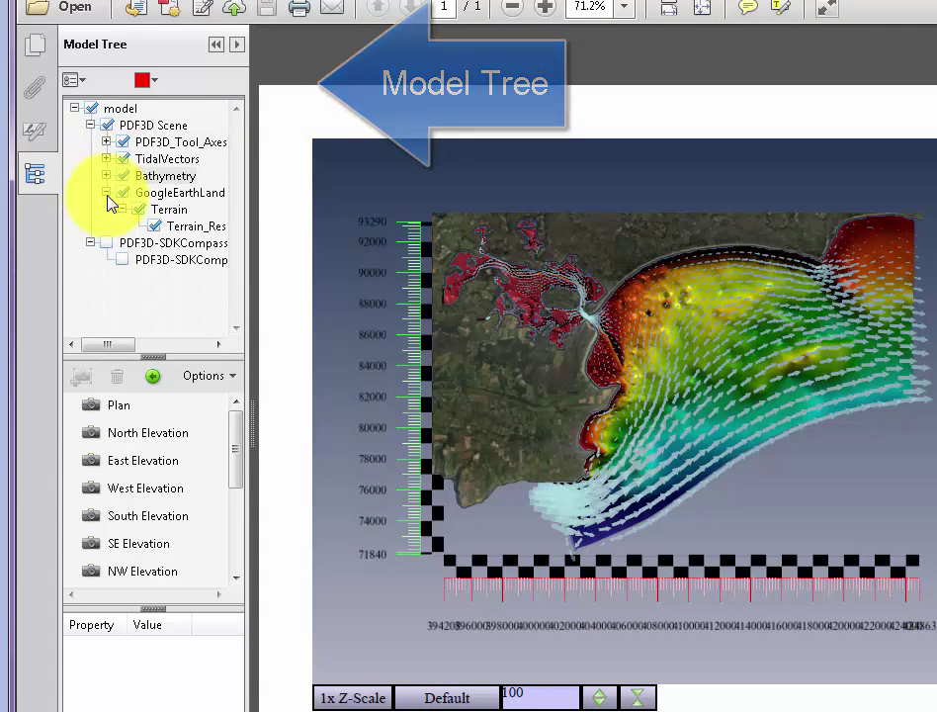
click(106, 192)
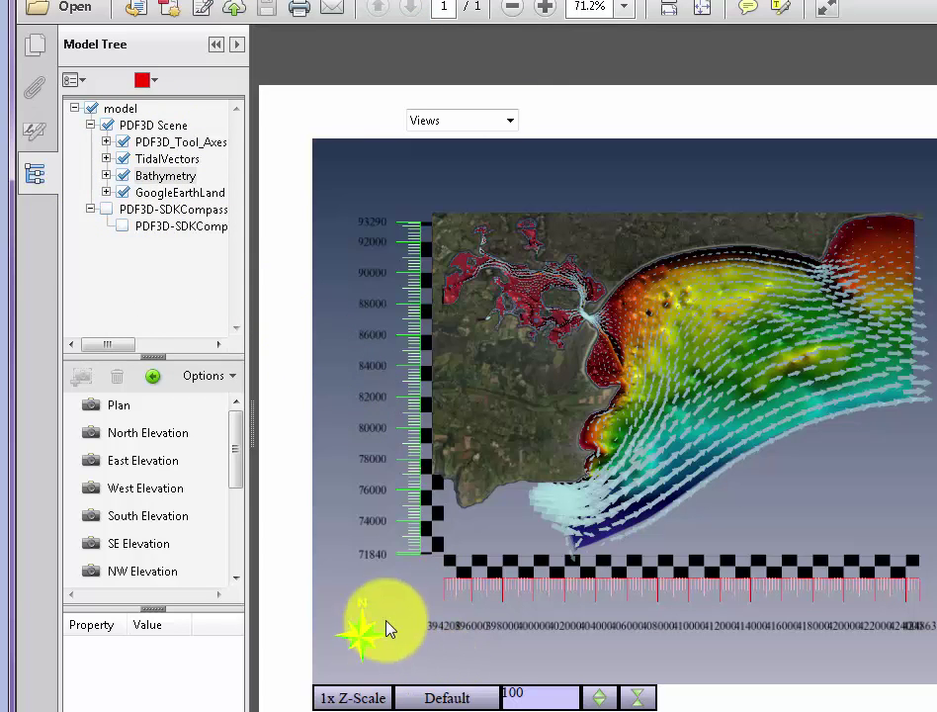
- Toggle the axes, TidalVectors and Bathymetry layers off and on, leaving Bathymetry hidden
click(160, 143)
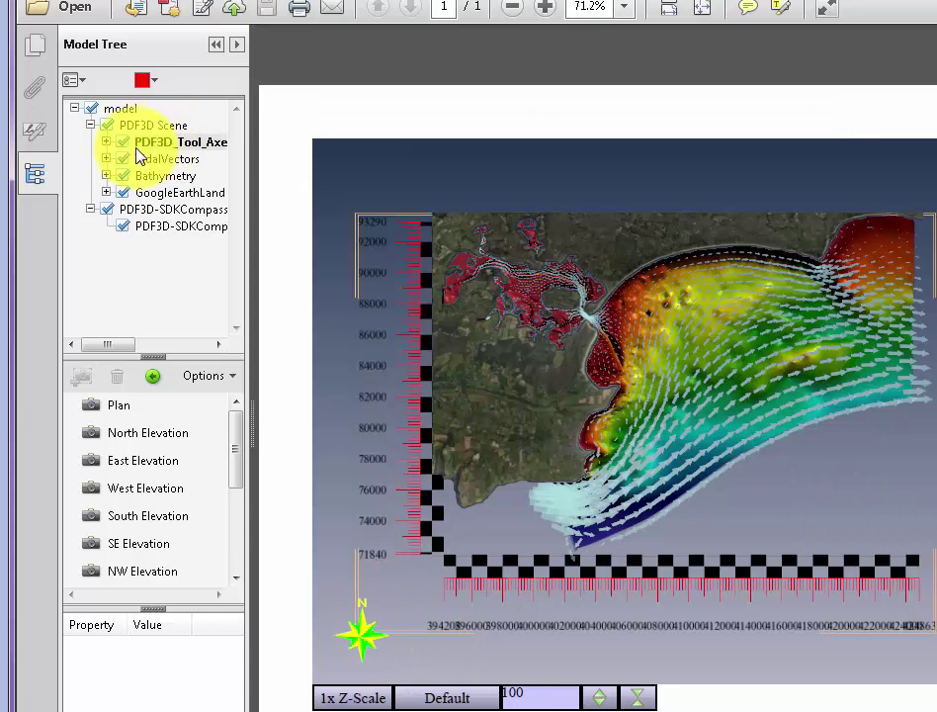
click(124, 142)
click(123, 142)
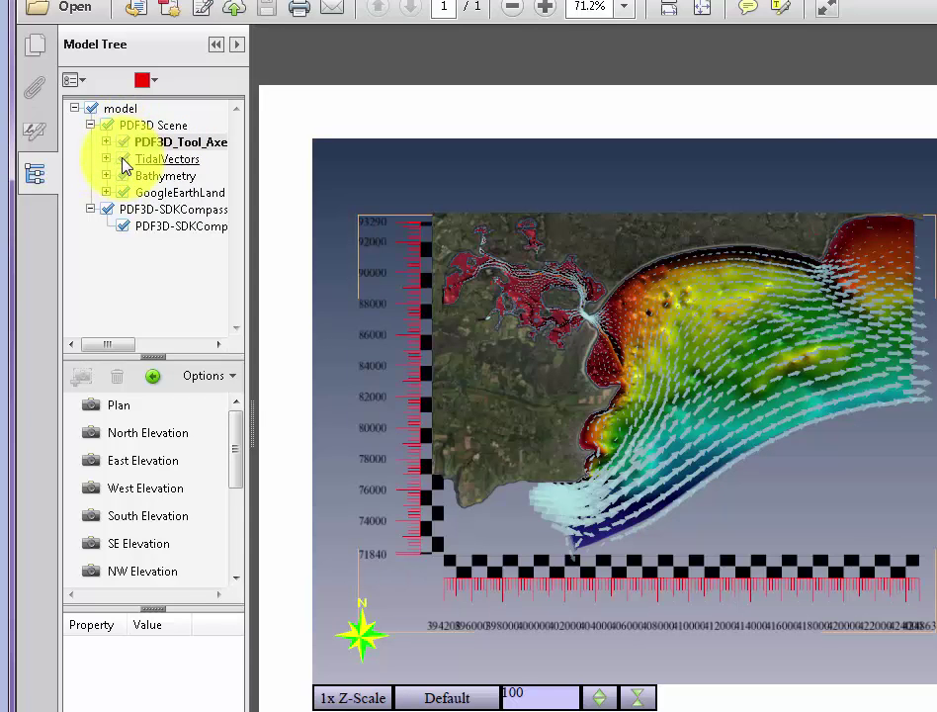
click(124, 160)
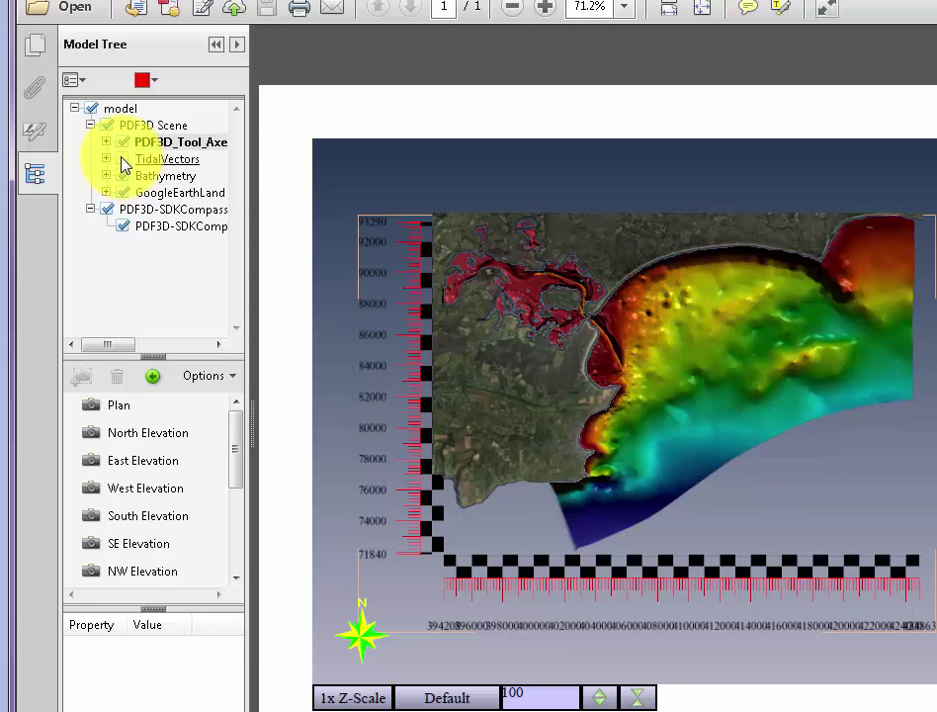
click(123, 159)
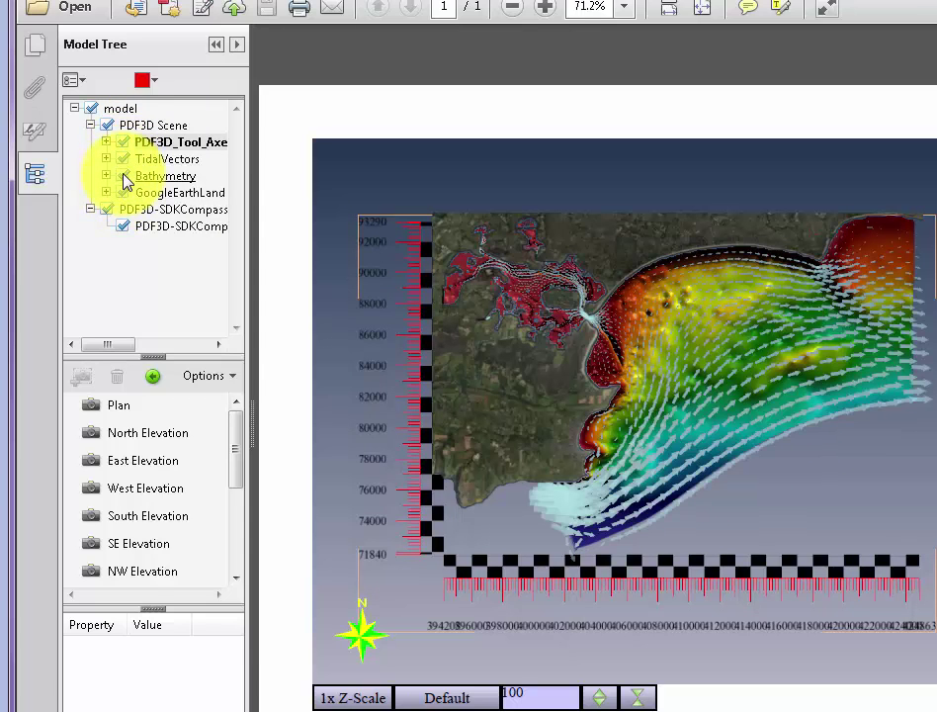
click(124, 176)
click(124, 176)
click(123, 176)
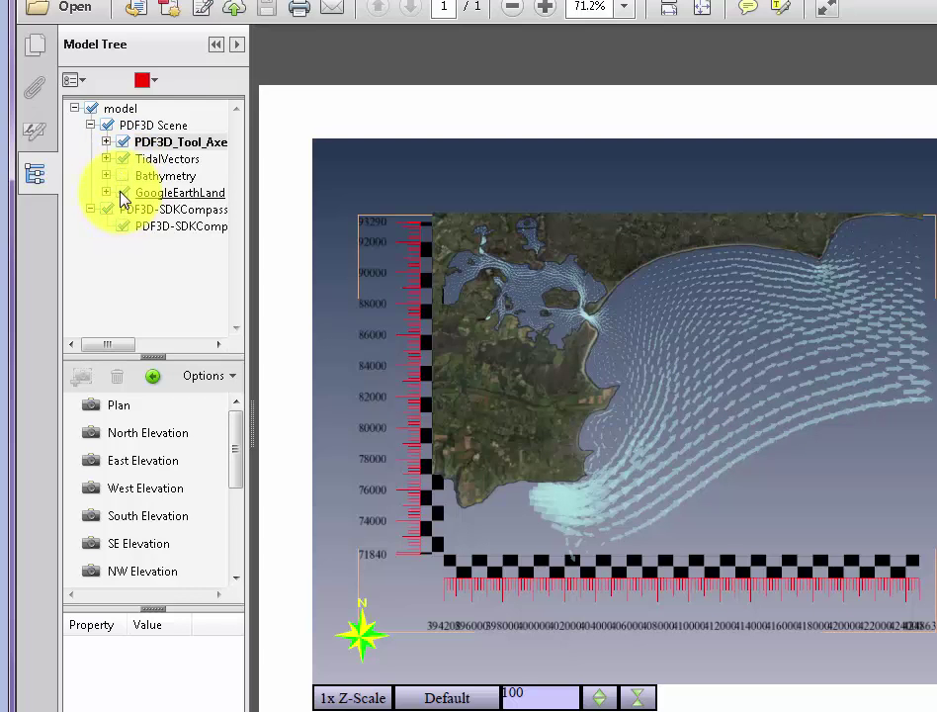
- Toggle GoogleEarthLand imagery, make Bathymetry and imagery visible again, and close the Model Tree
click(122, 193)
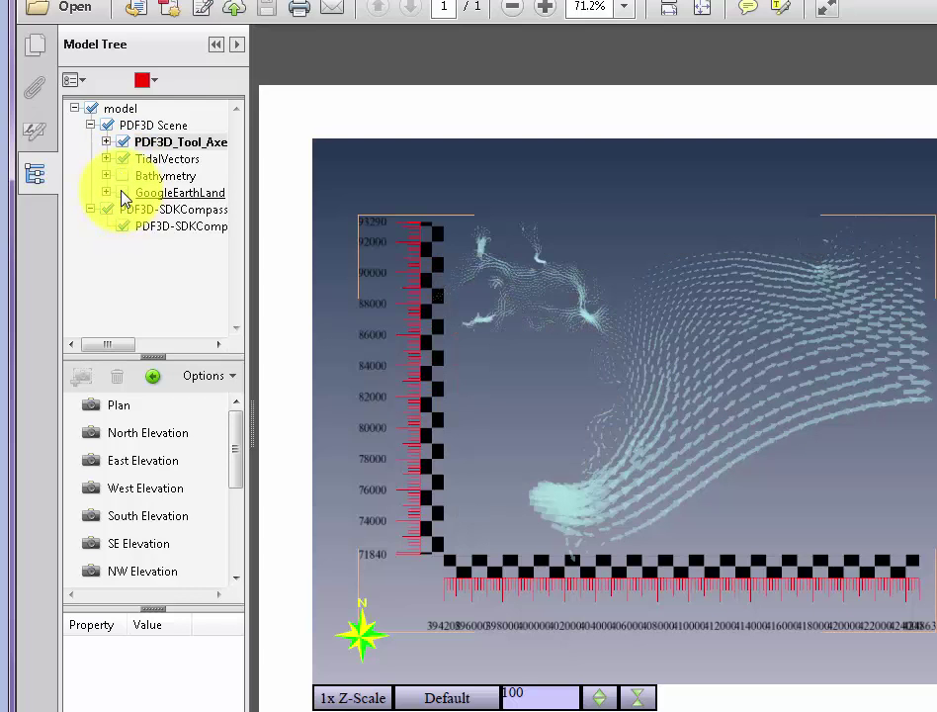
click(123, 193)
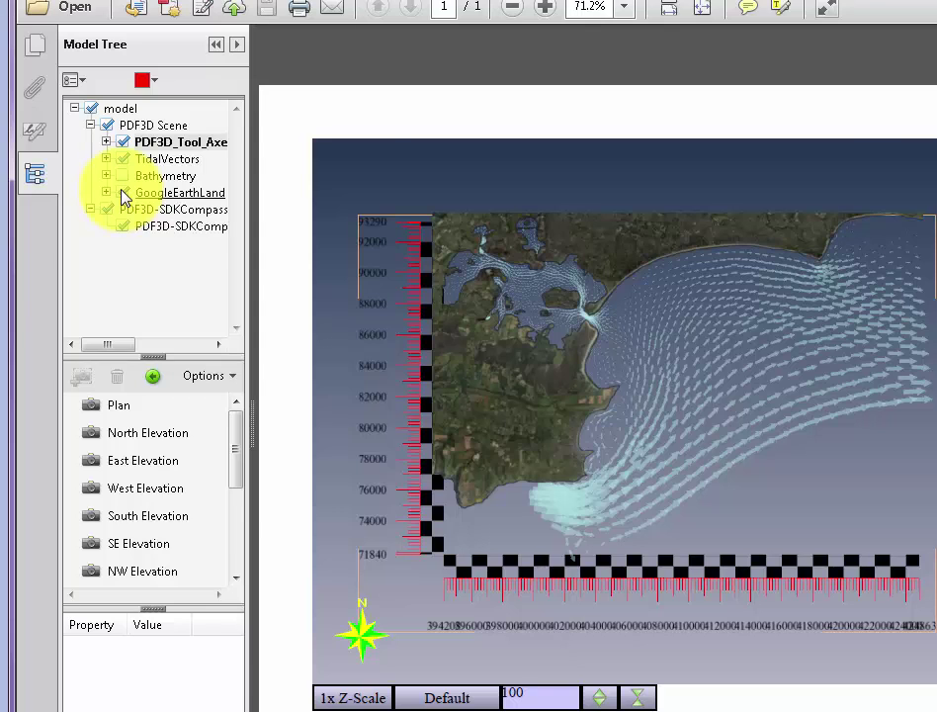
click(123, 192)
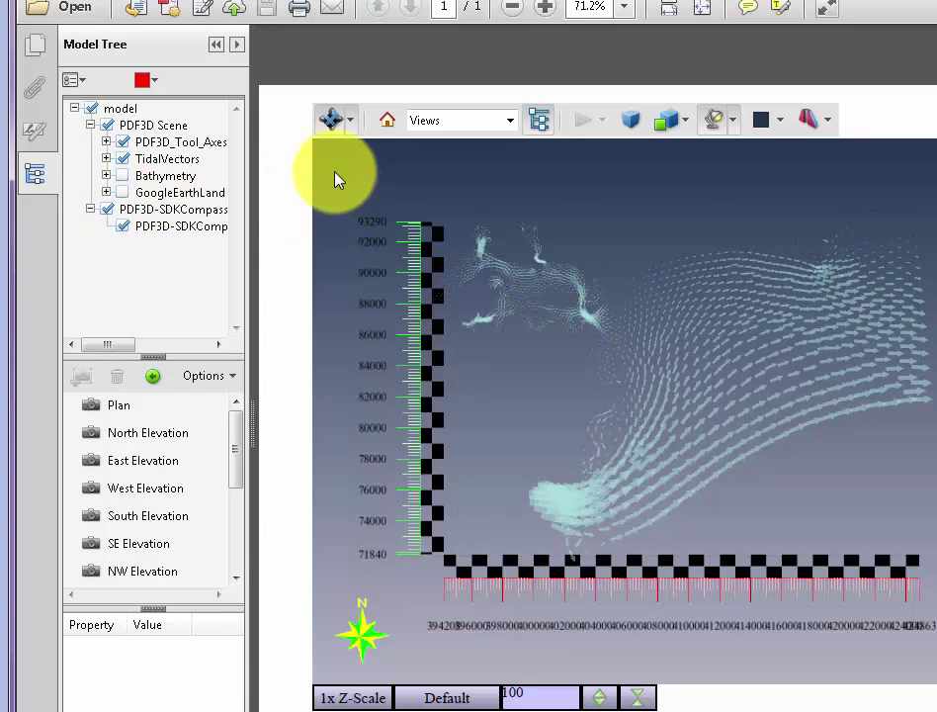
click(122, 176)
click(123, 192)
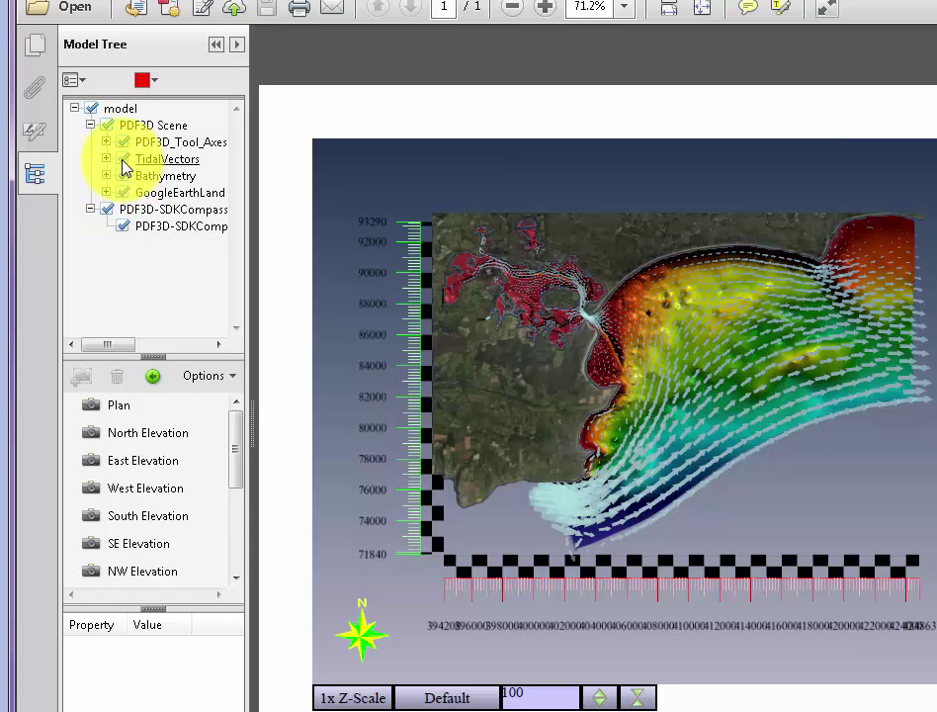
click(215, 44)
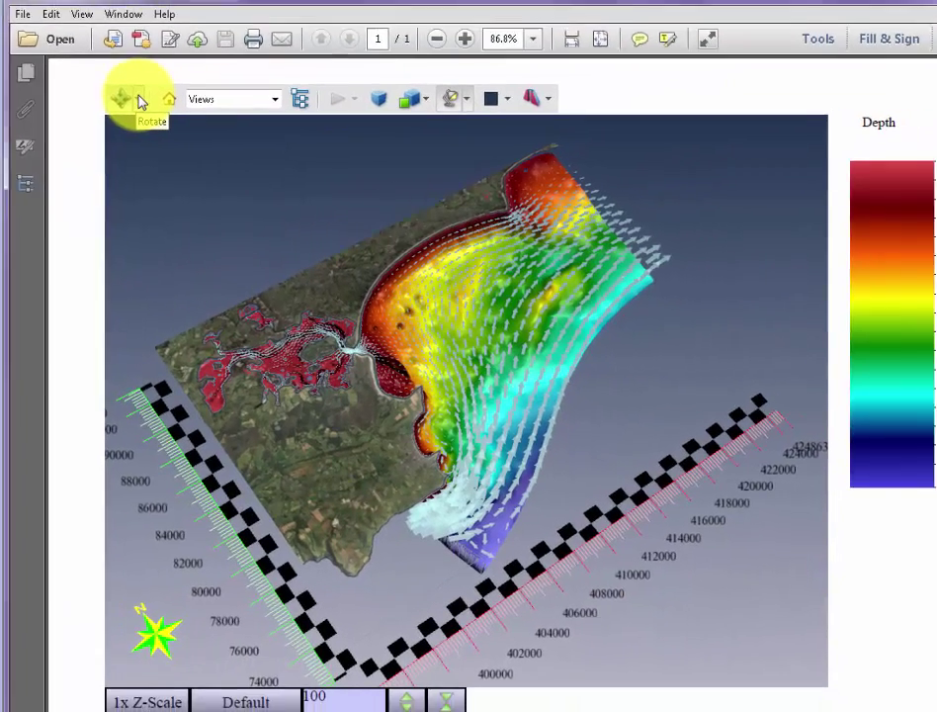
- Switch navigation to Walk mode and move forward deep into Poole Bay
click(168, 77)
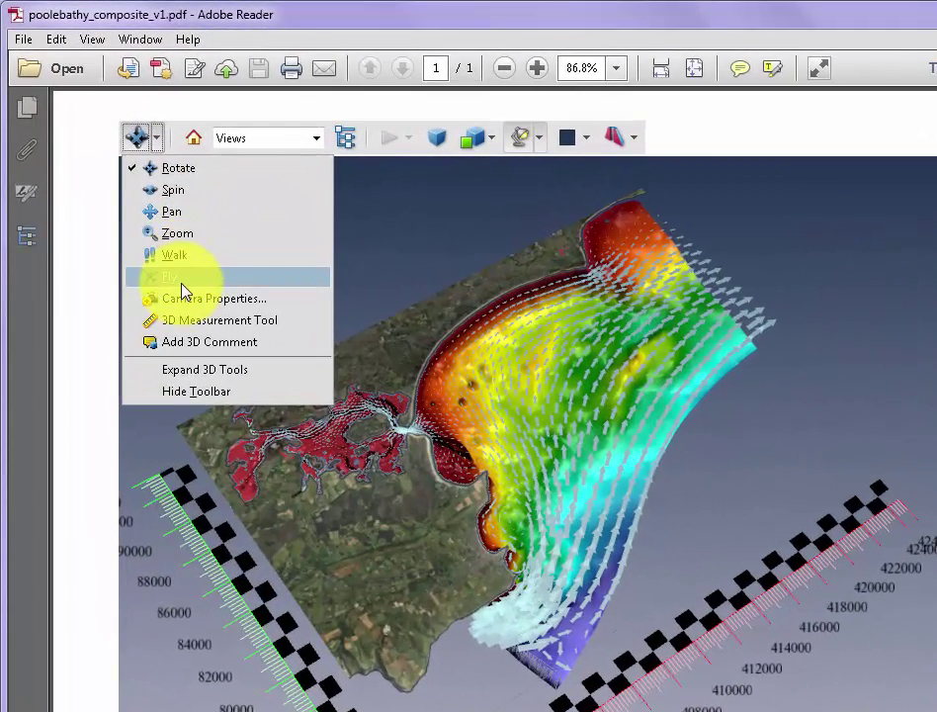
click(394, 285)
drag(514, 464, 572, 633)
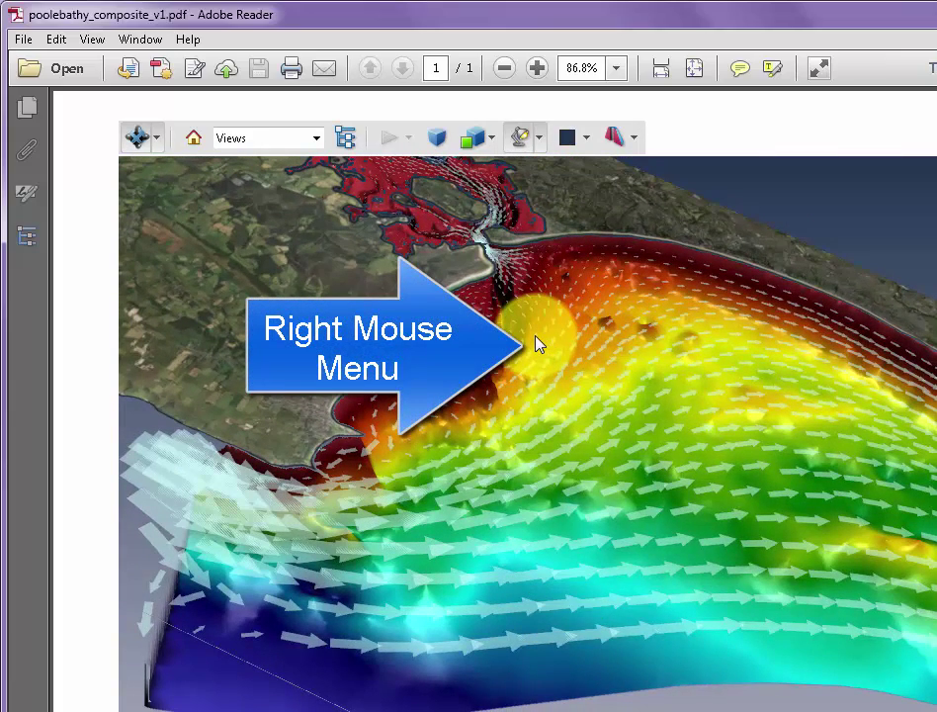
- Open 3D Preferences from the 3D view's context menu
right_click(535, 343)
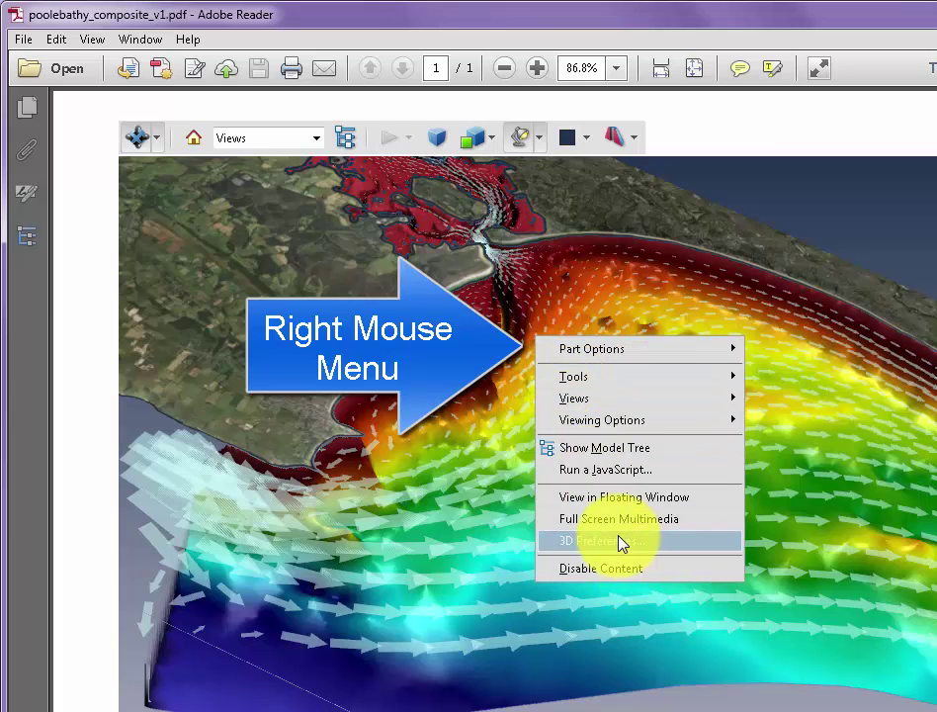
click(620, 543)
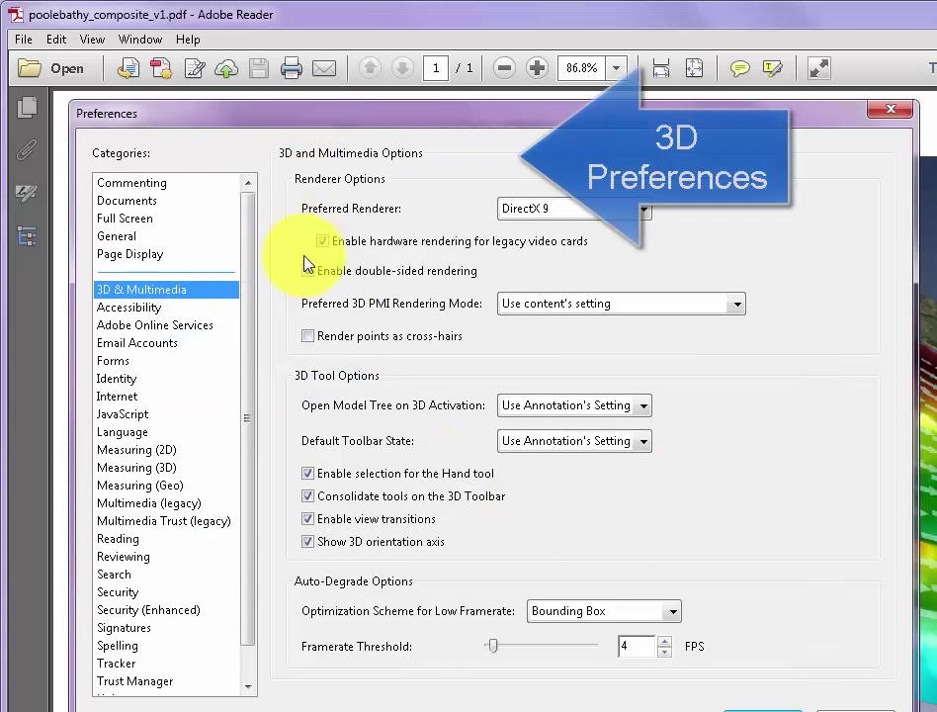
- Enable double-sided rendering, confirm DirectX 9 renderer, and set Framerate Threshold to 7 FPS
click(308, 273)
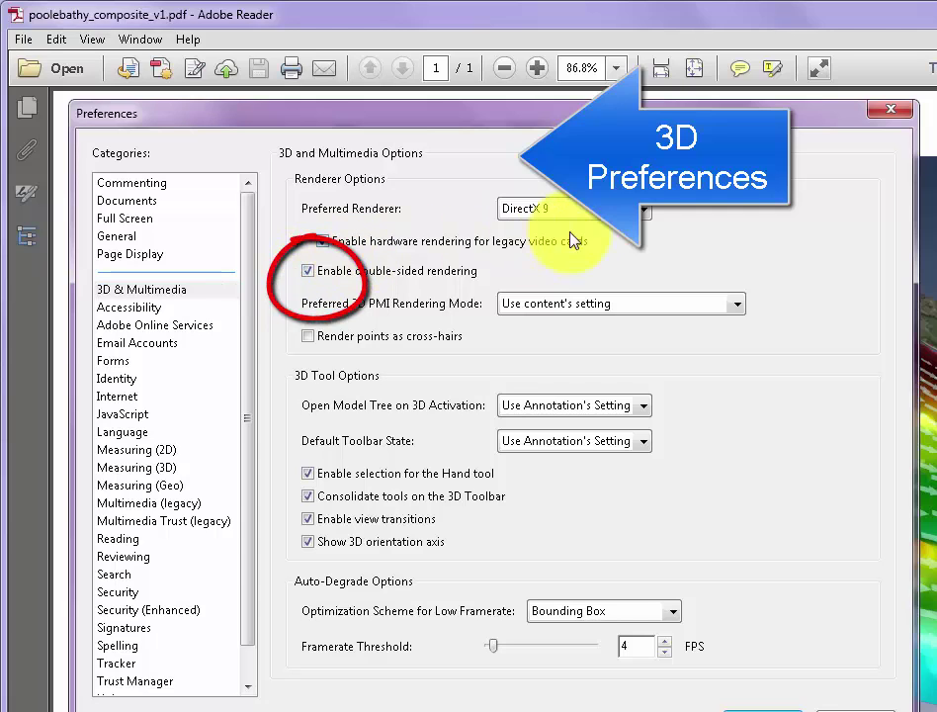
click(645, 209)
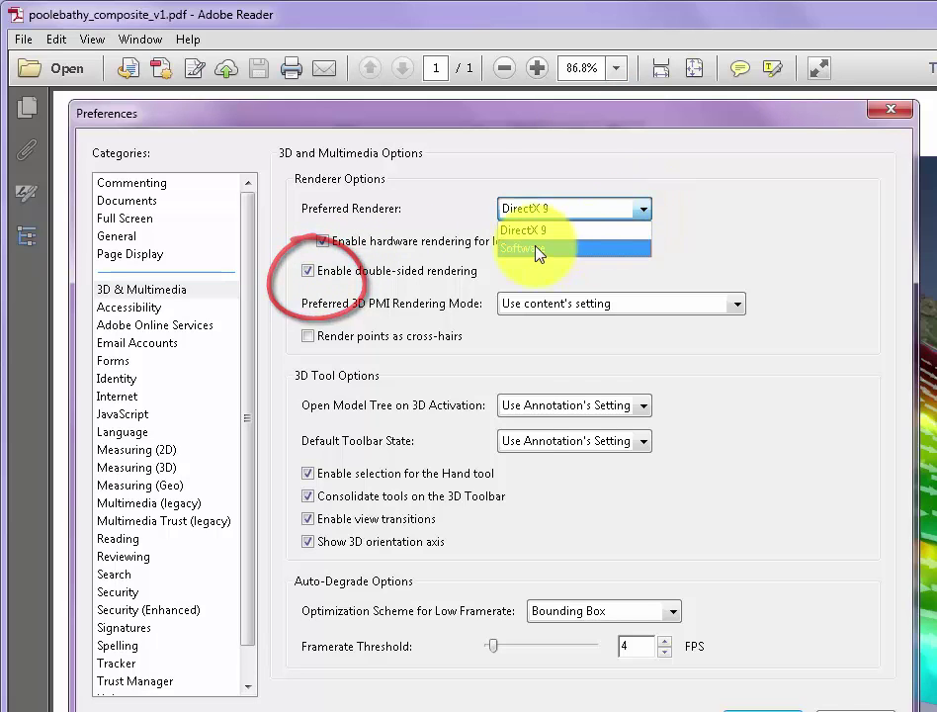
click(703, 199)
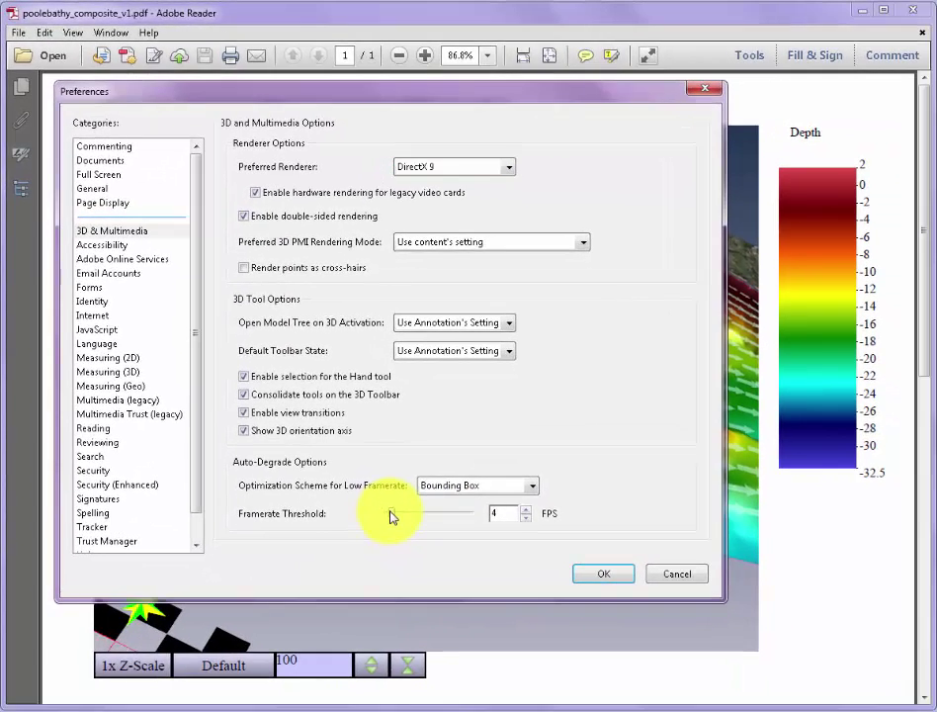
drag(419, 552, 431, 552)
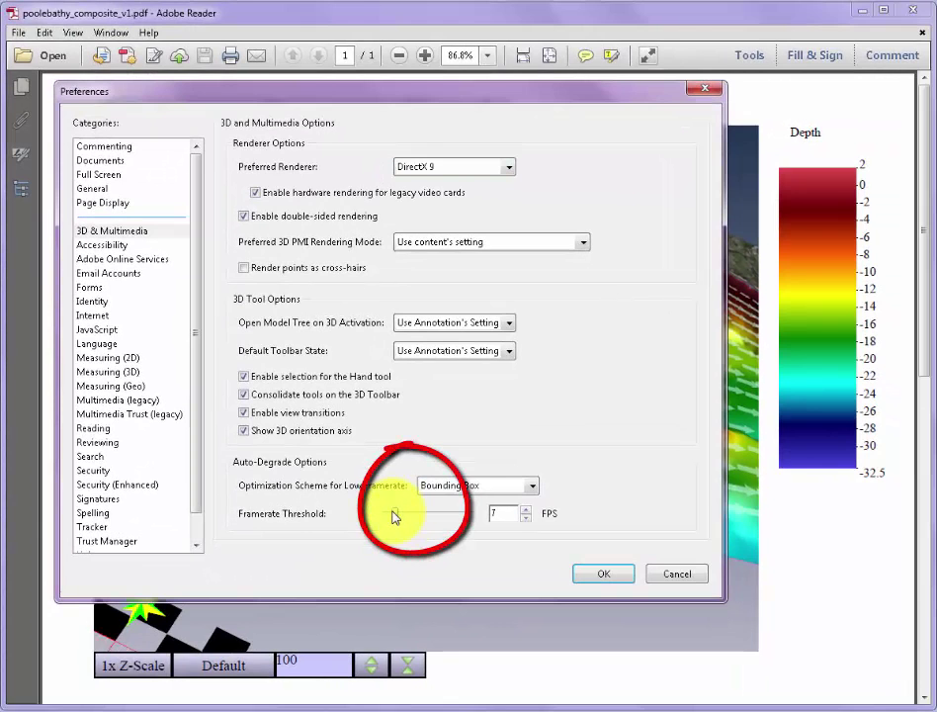